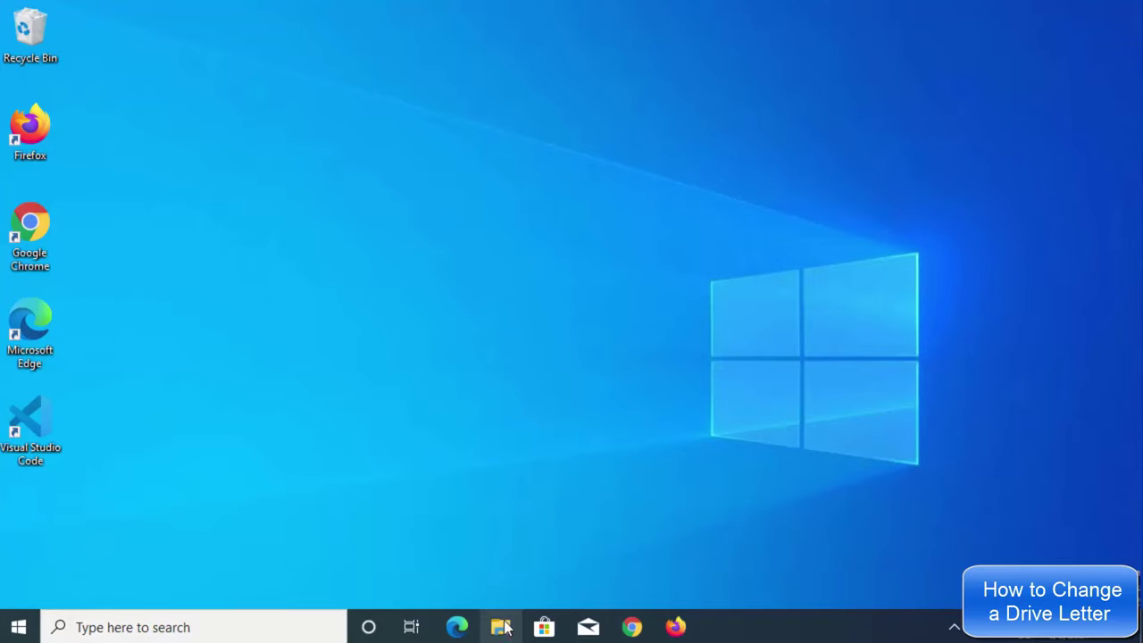
Step: Open File Explorer to This PC, listing Local Disk (C:), DVD Drive (D:) and New Volume (E:)
{"action": "left_click", "coordinate": [503, 628]}
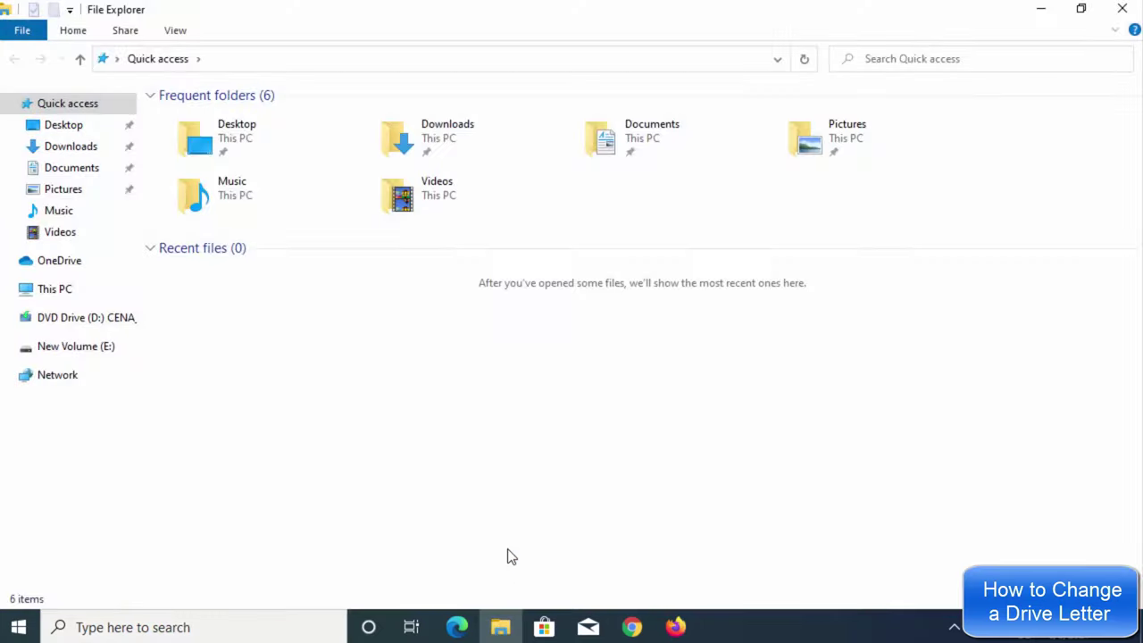
{"action": "left_click", "coordinate": [55, 292]}
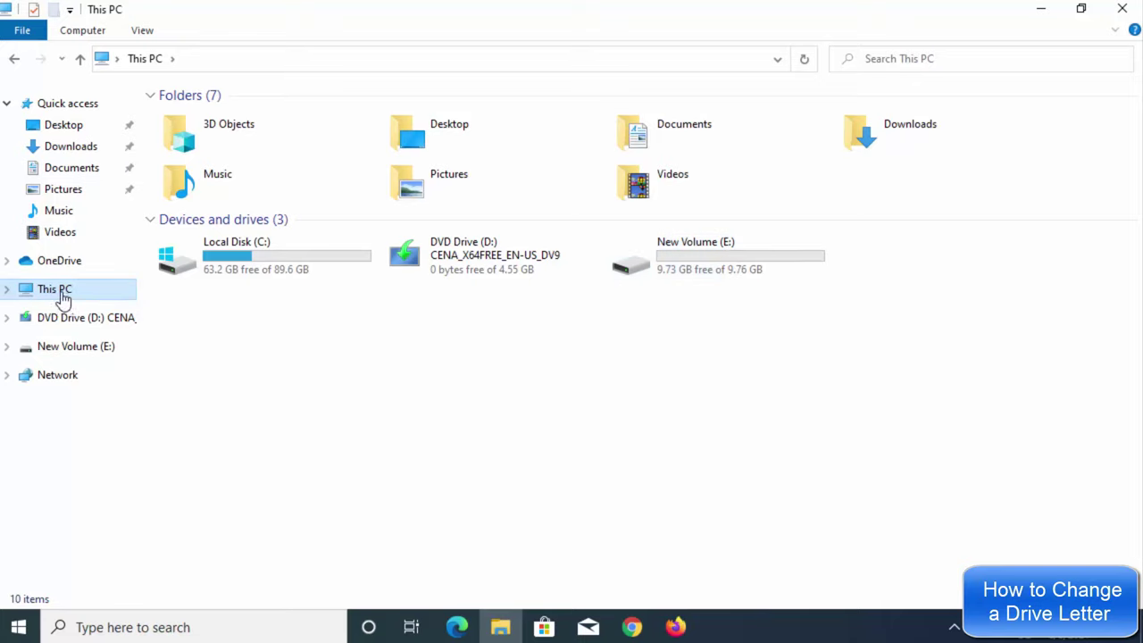
Step: Open Computer Management from This PC maximized, and select New Volume (E:) in Disk Management
{"action": "right_click", "coordinate": [64, 299]}
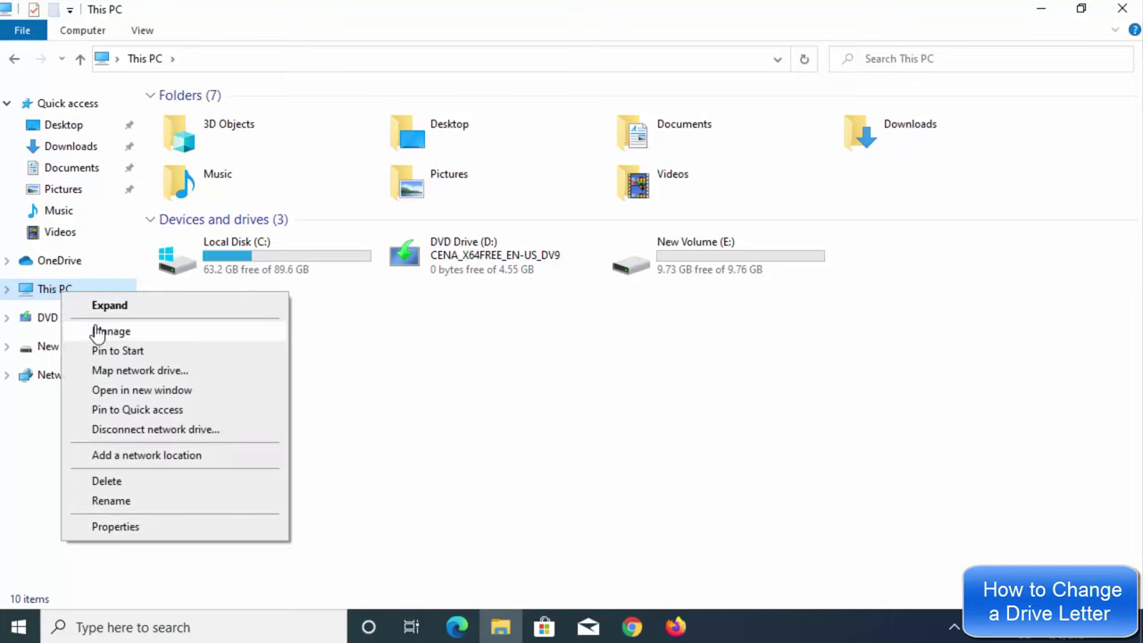
{"action": "left_click", "coordinate": [100, 333]}
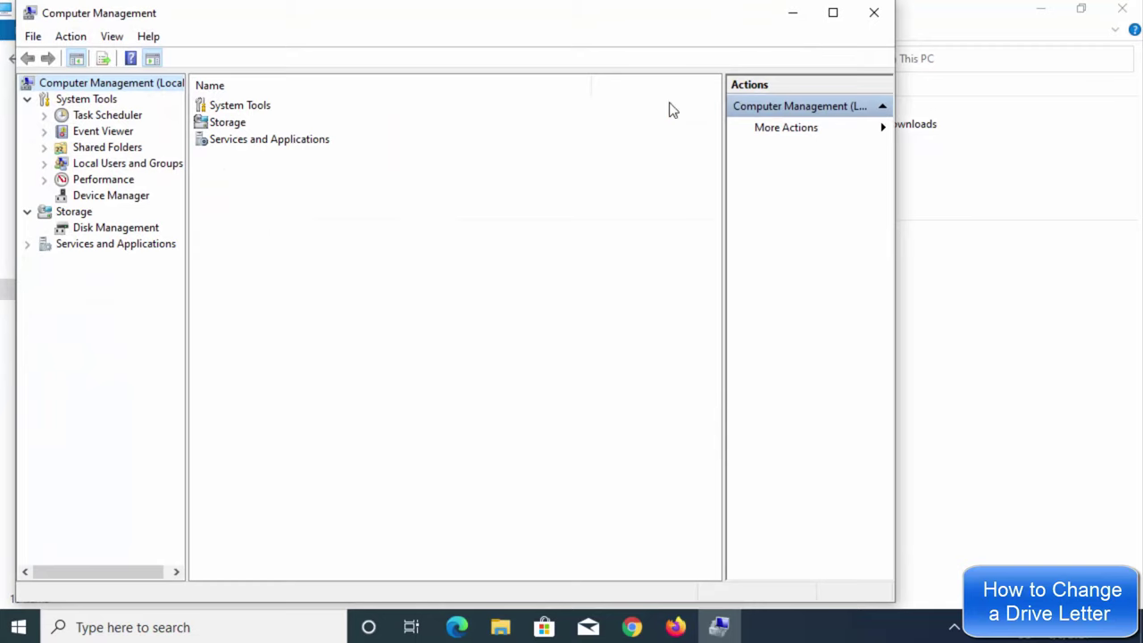
{"action": "left_click", "coordinate": [833, 14]}
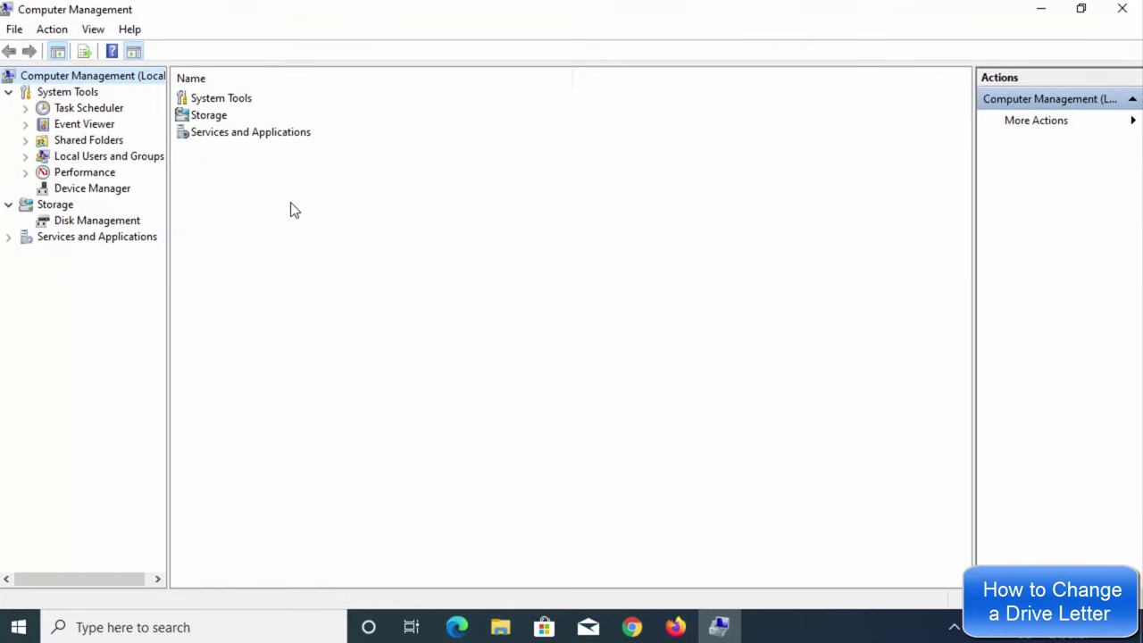
{"action": "left_click", "coordinate": [74, 222]}
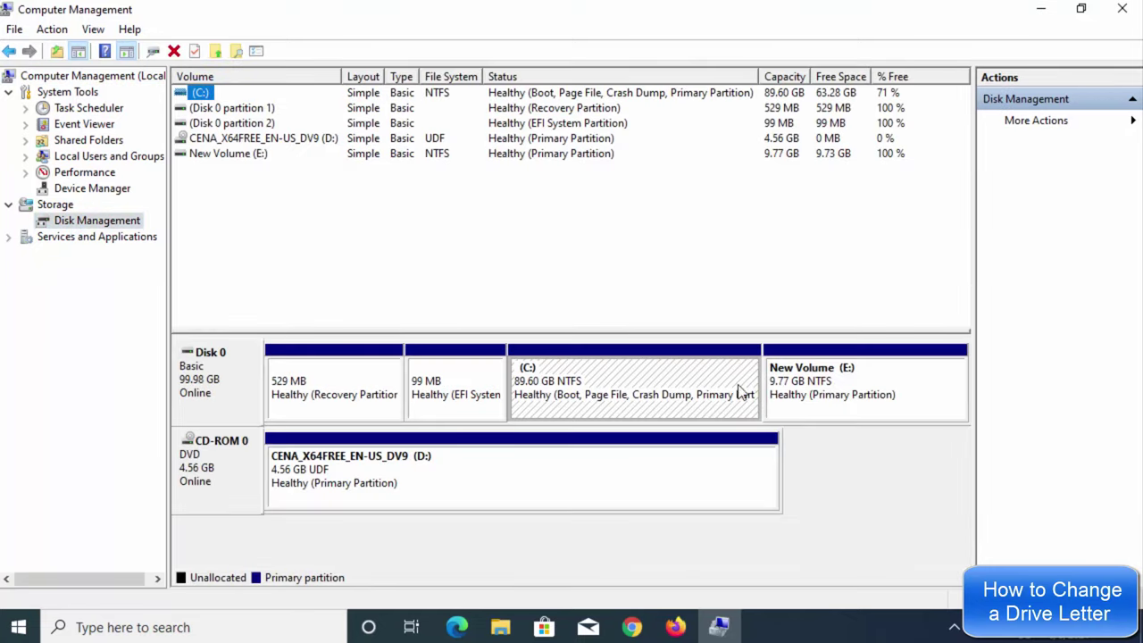
{"action": "left_click", "coordinate": [853, 398]}
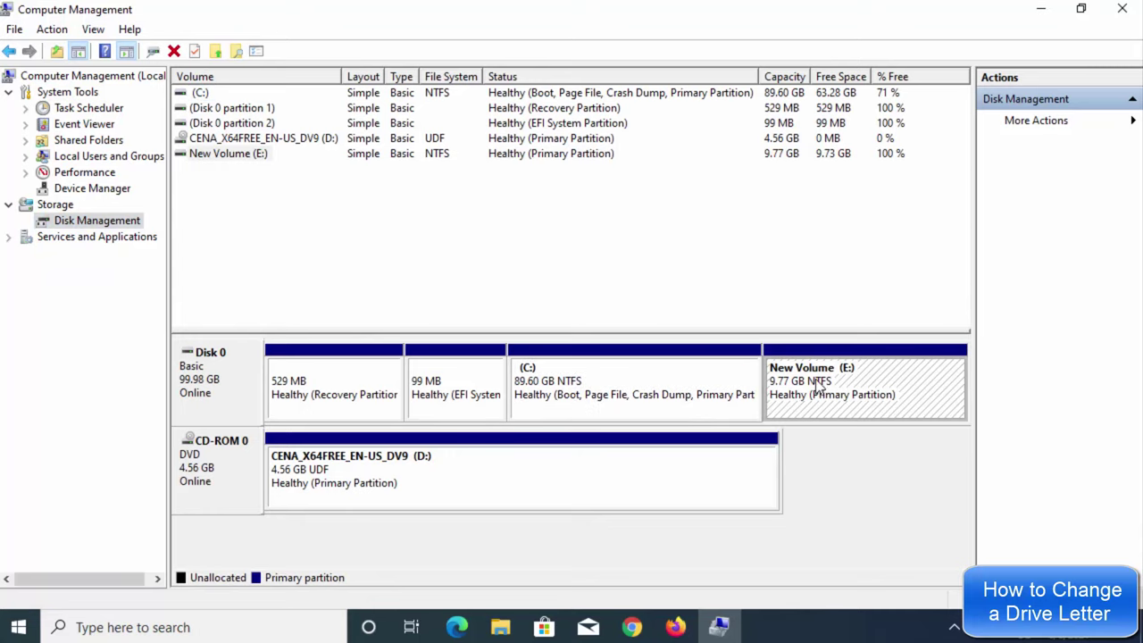
{"action": "left_click", "coordinate": [589, 384]}
{"action": "left_click", "coordinate": [885, 387]}
Step: Change New Volume's drive letter from E to A through Change Drive Letter and Paths, accepting the warning
{"action": "right_click", "coordinate": [842, 378]}
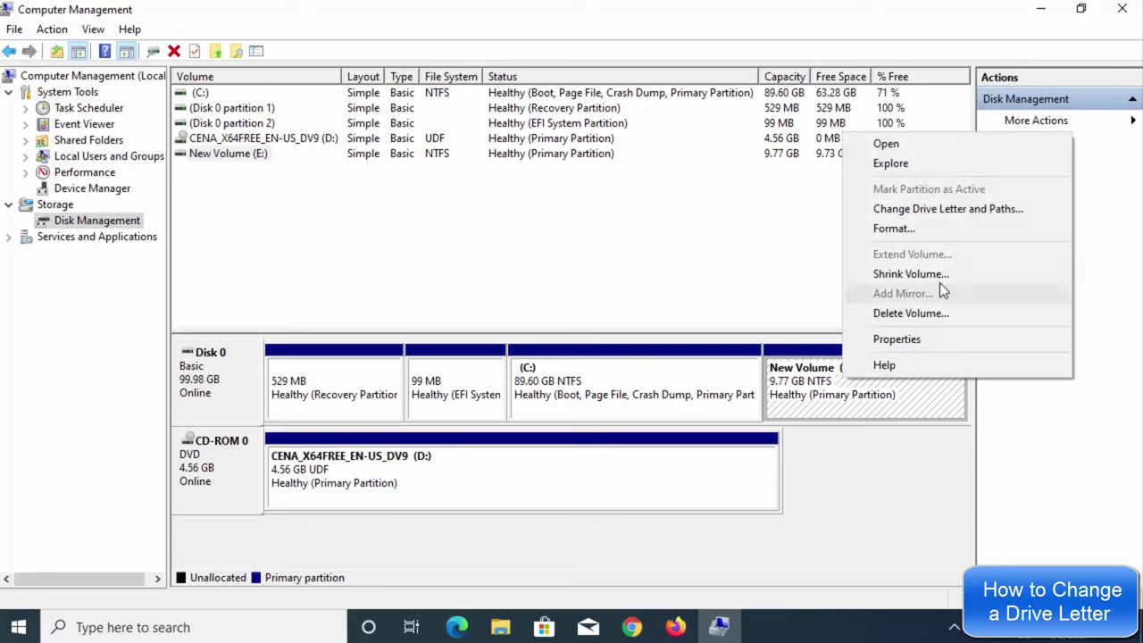
{"action": "left_click", "coordinate": [896, 211]}
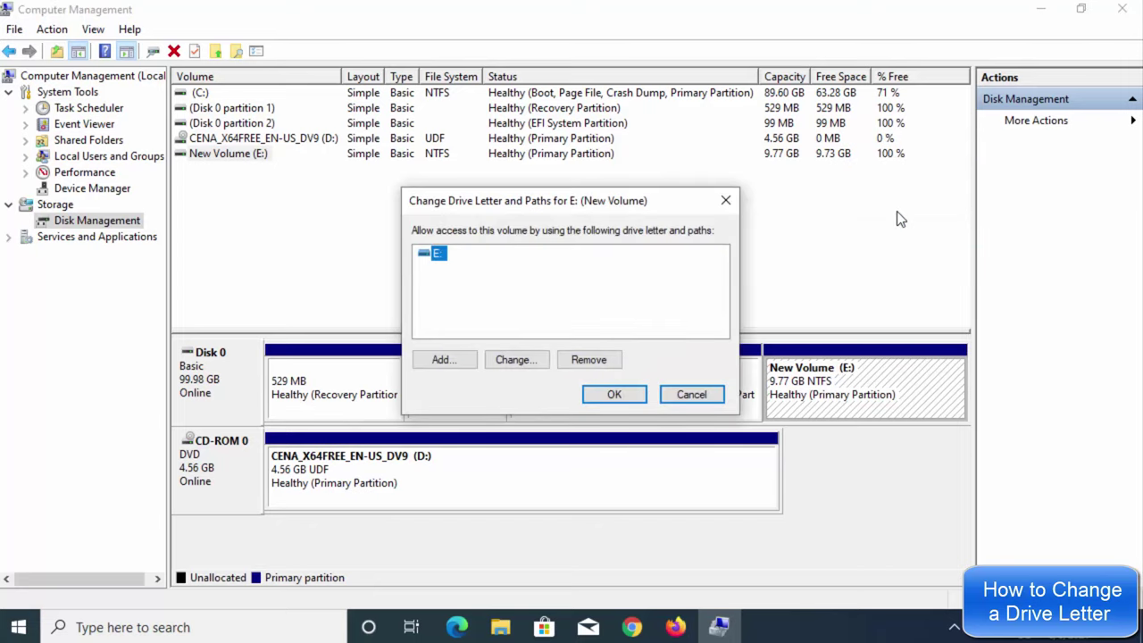
{"action": "left_click", "coordinate": [517, 359]}
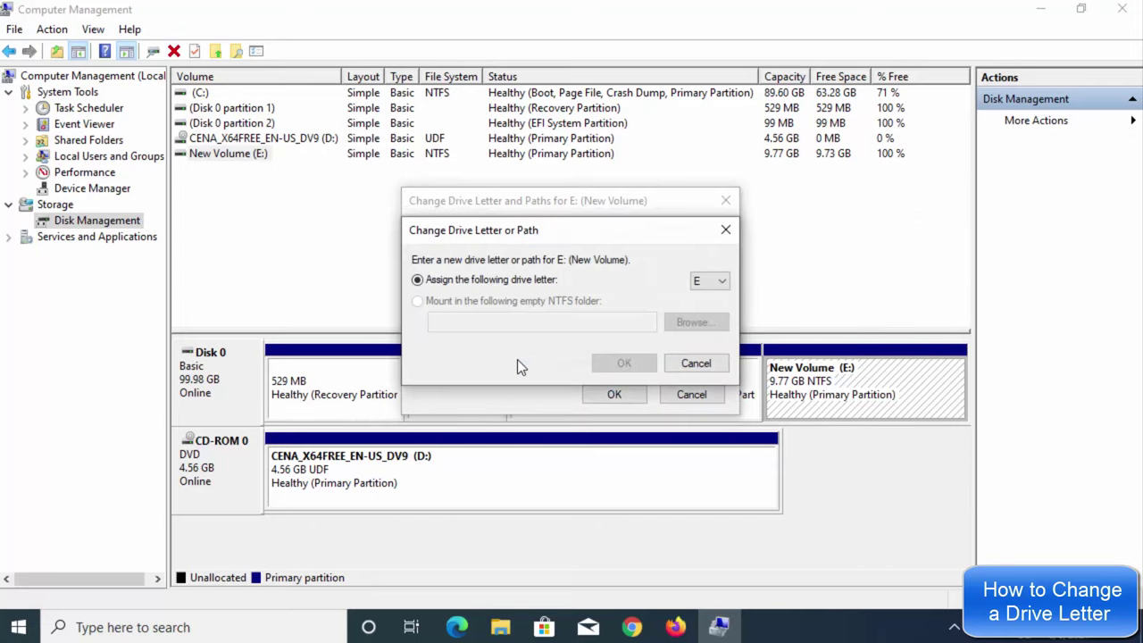
{"action": "left_click", "coordinate": [706, 281]}
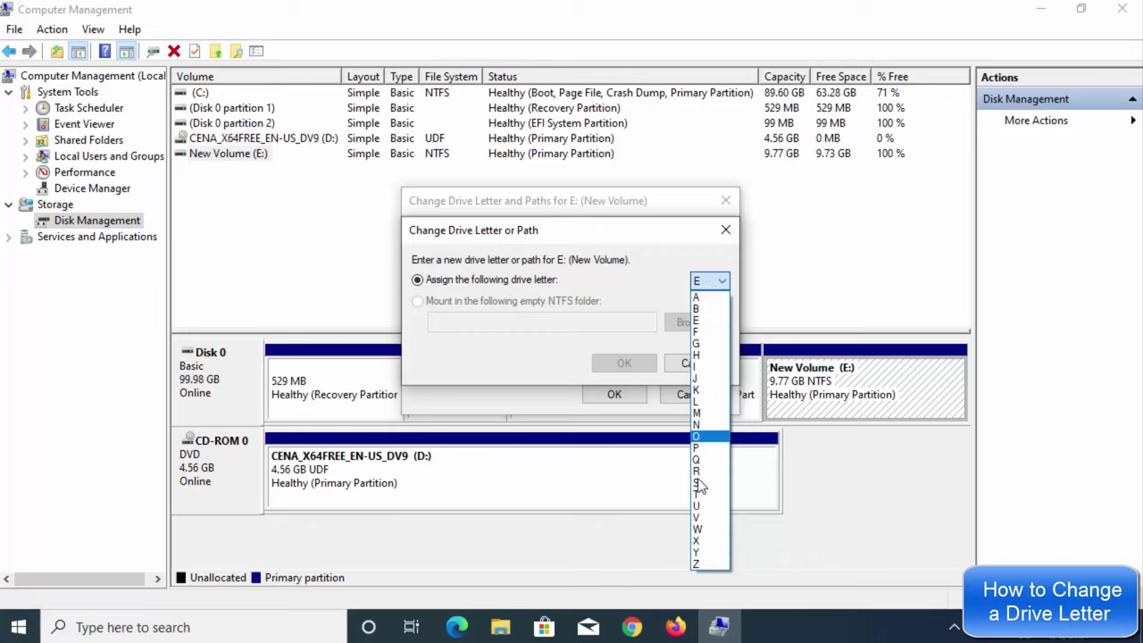
{"action": "left_click", "coordinate": [702, 297]}
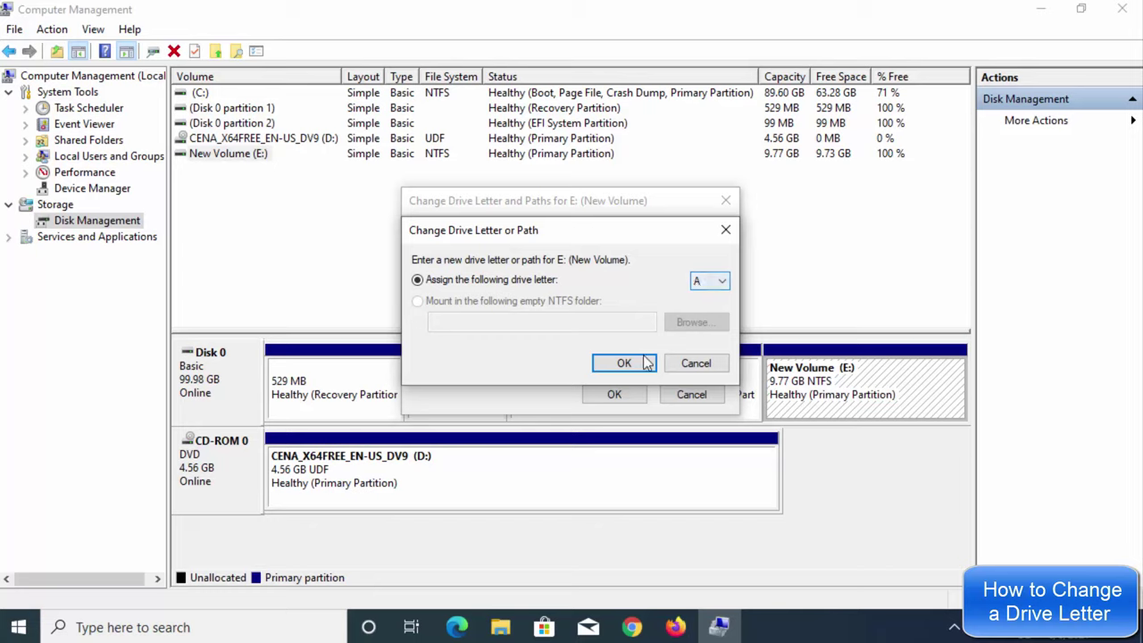
{"action": "left_click", "coordinate": [636, 362]}
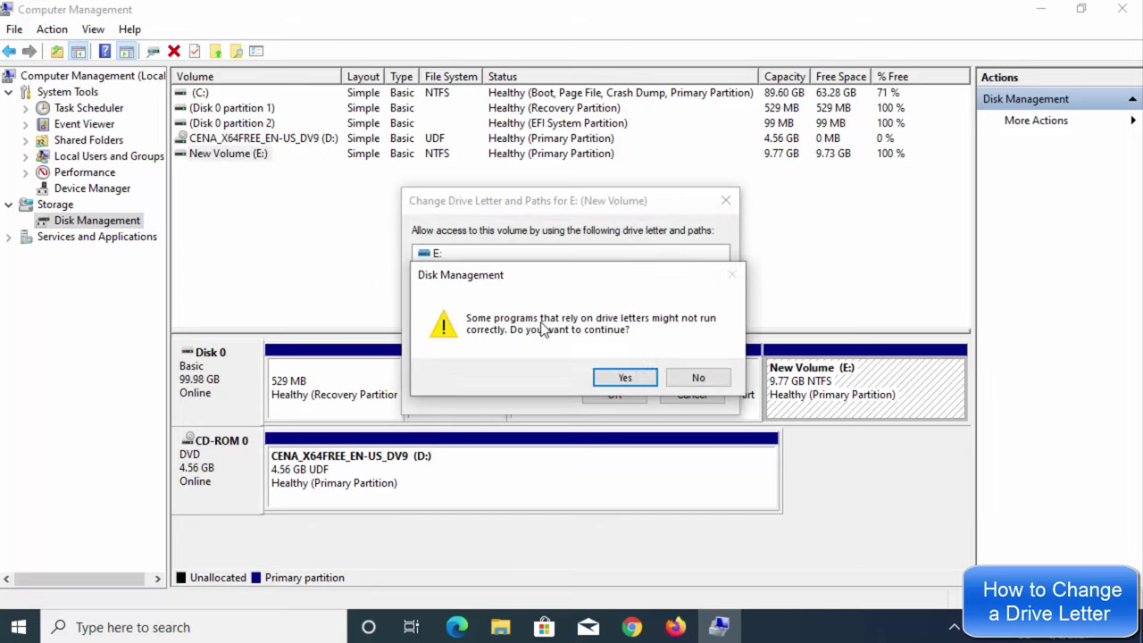
{"action": "left_click", "coordinate": [616, 378]}
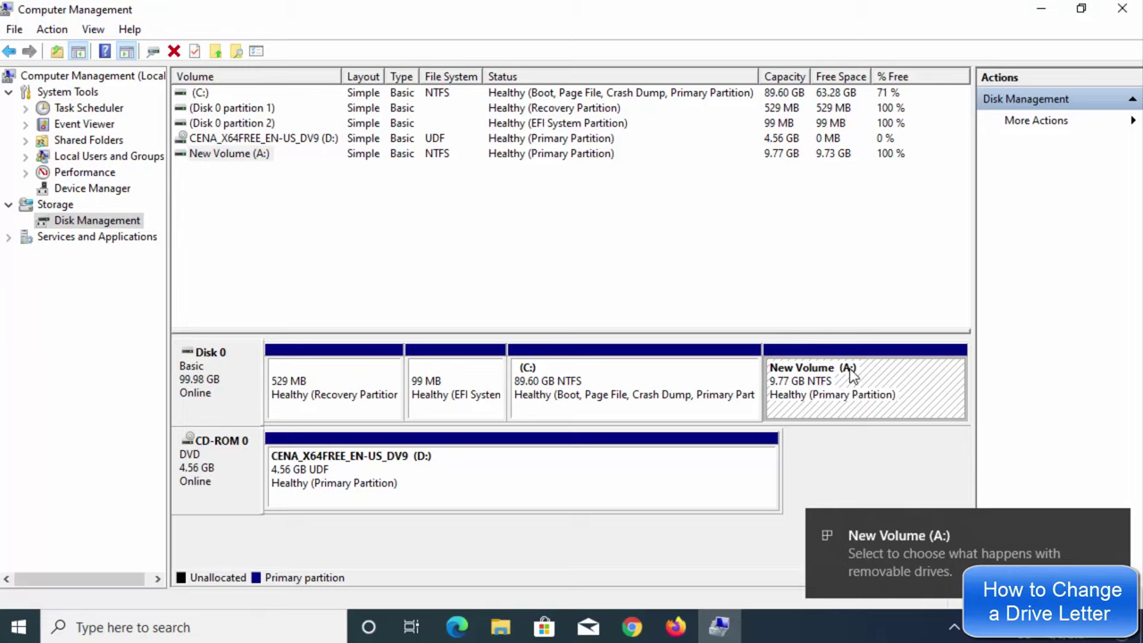
Step: Check the drive in This PC, then launch Command Prompt by searching 'cmd'
{"action": "left_click", "coordinate": [501, 626]}
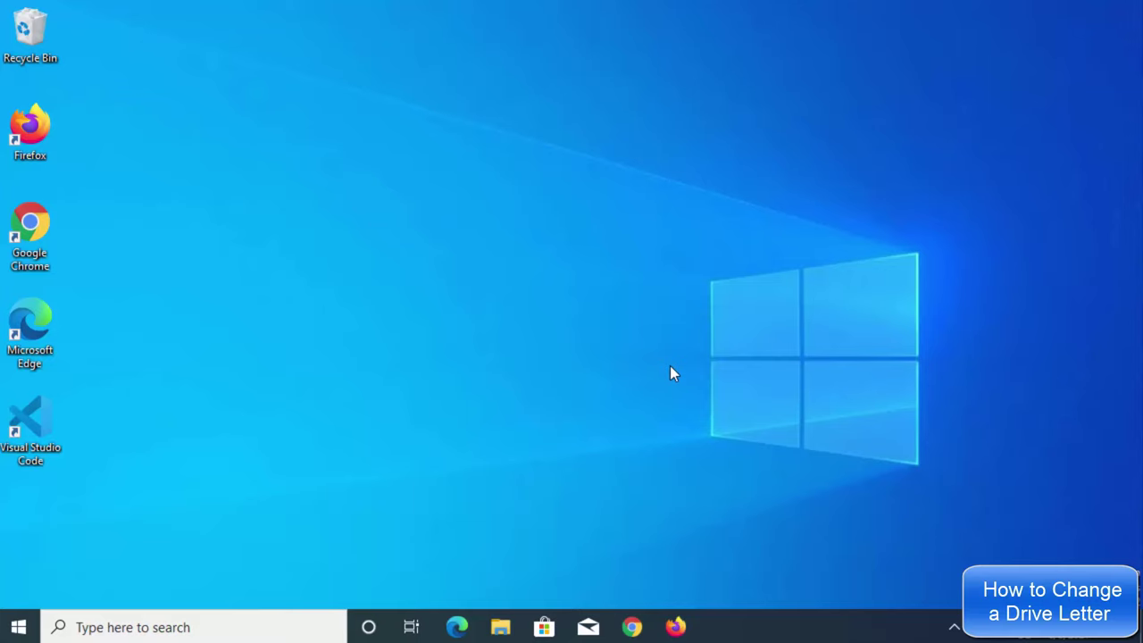
{"action": "left_click", "coordinate": [212, 624]}
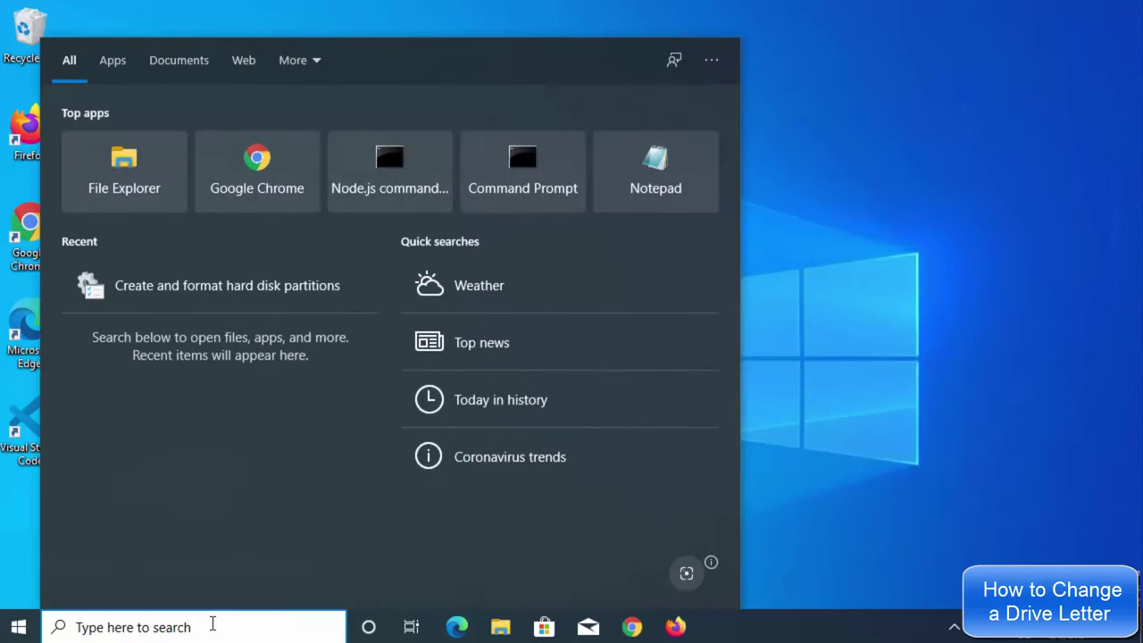
{"action": "type", "text": "cmd"}
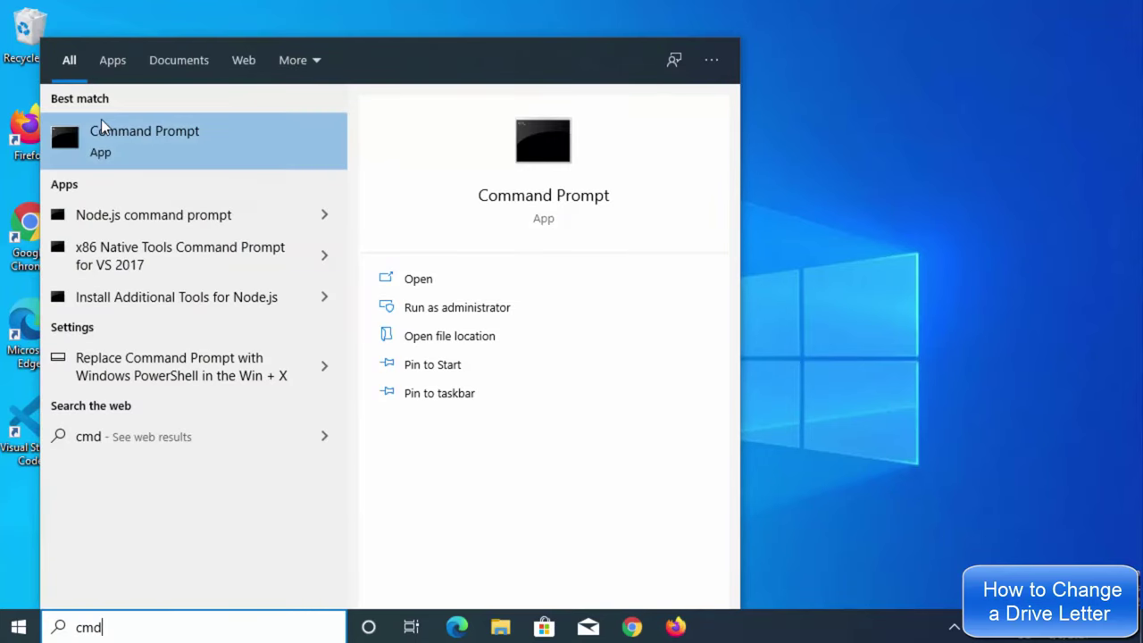
{"action": "left_click", "coordinate": [150, 139]}
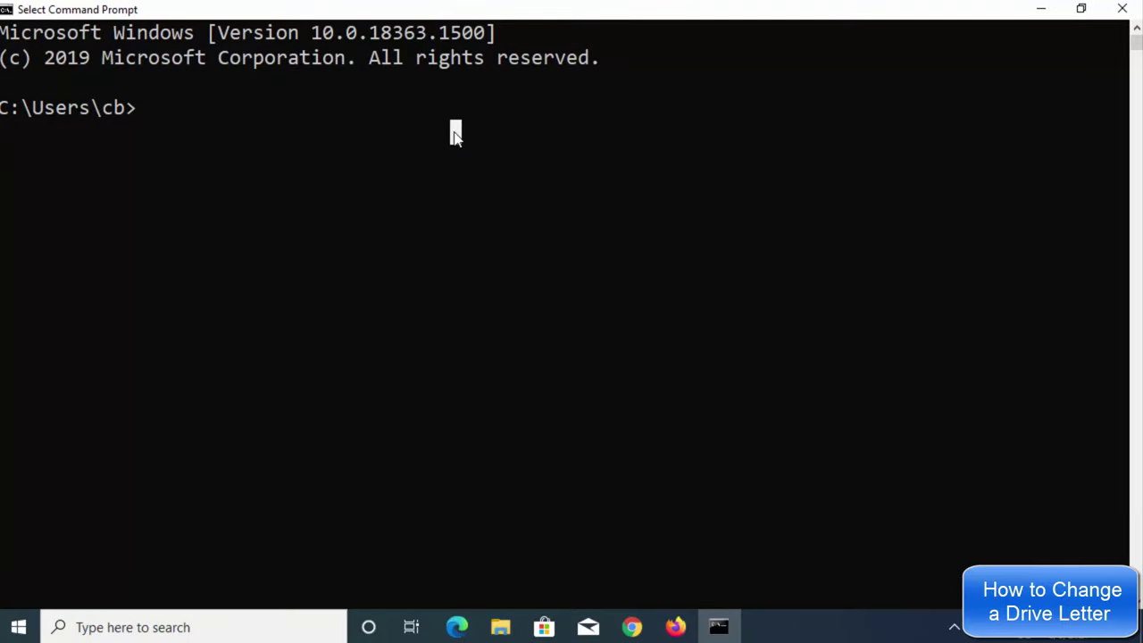
Step: Run diskpart from Command Prompt and allow it to make changes at the User Account Control prompt
{"action": "type", "text": "d"}
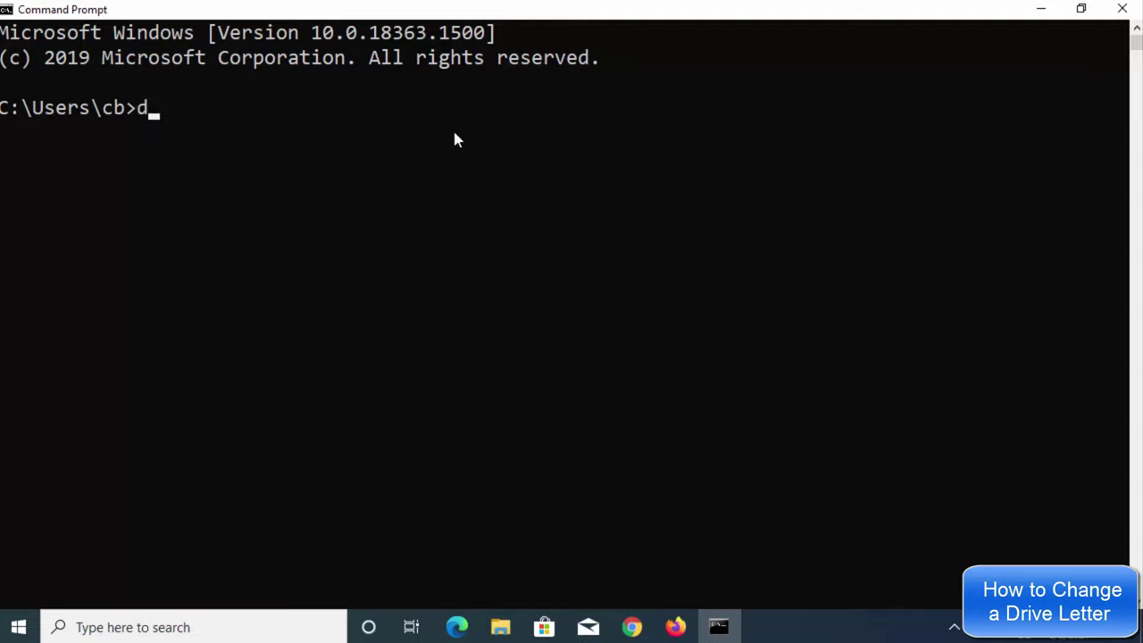
{"action": "type", "text": "iskpart"}
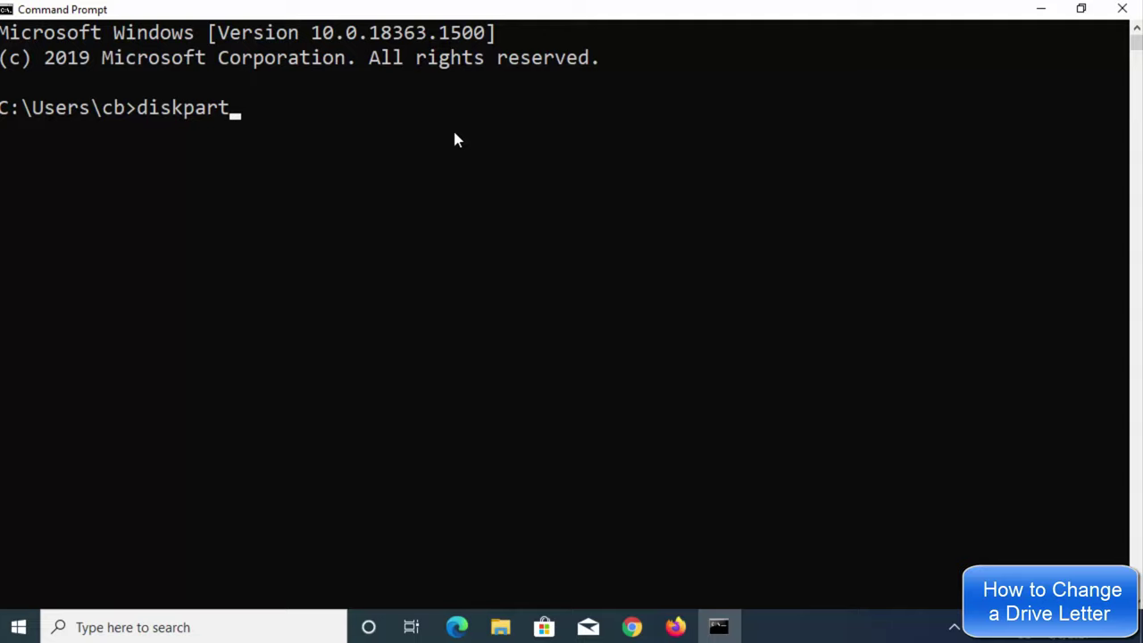
{"action": "key", "text": "Return"}
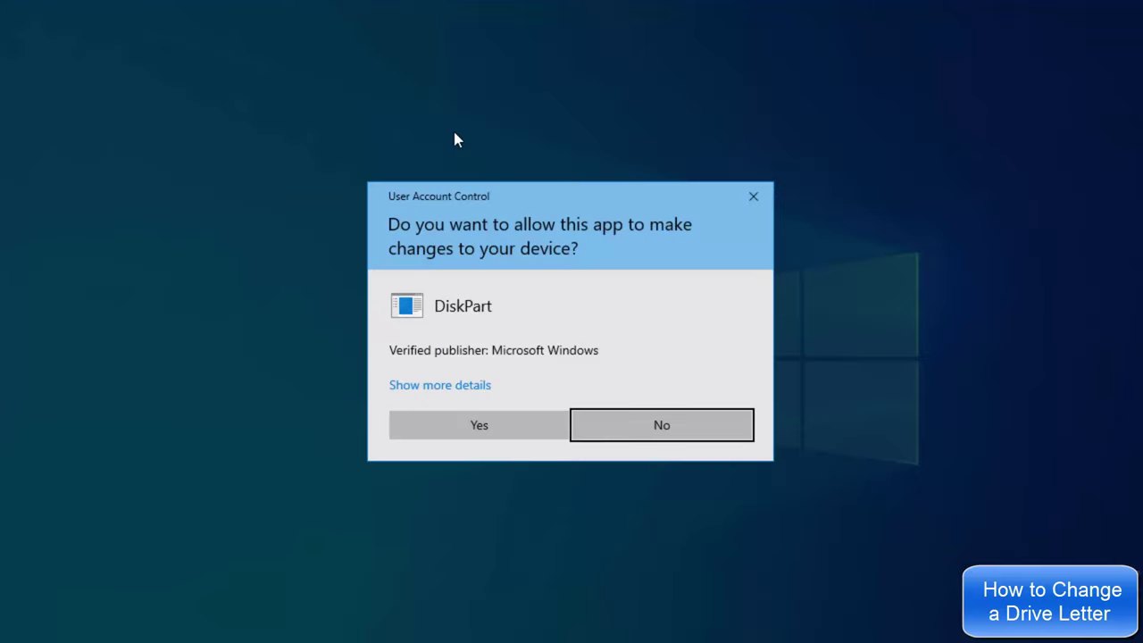
{"action": "left_click", "coordinate": [472, 429]}
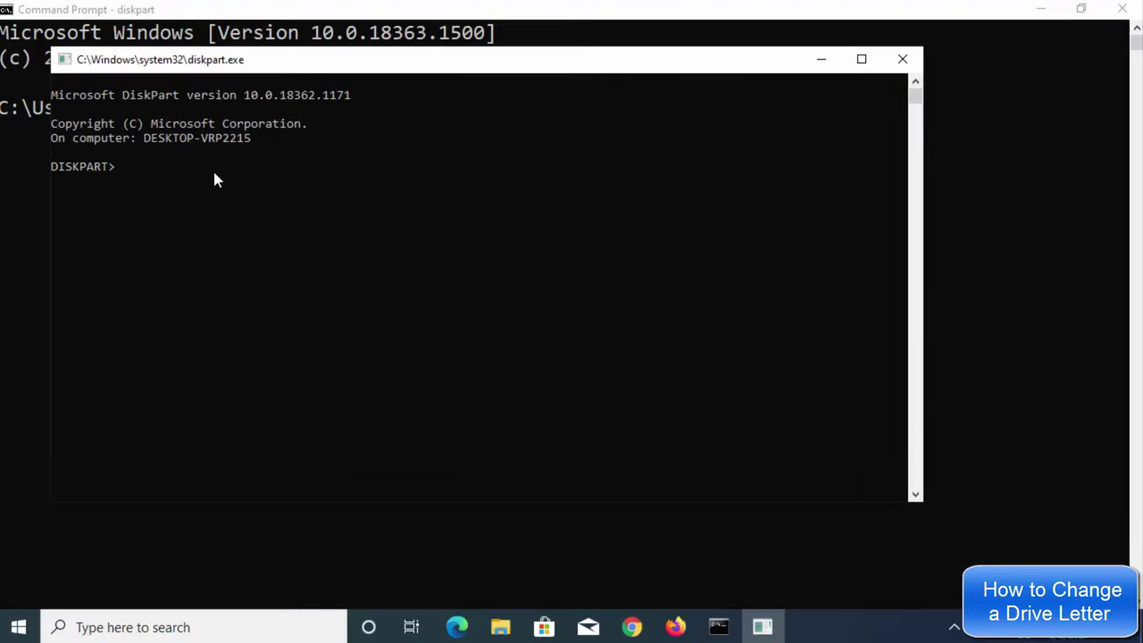
Step: Maximize the DiskPart window and run 'list volume'
{"action": "left_click", "coordinate": [214, 170]}
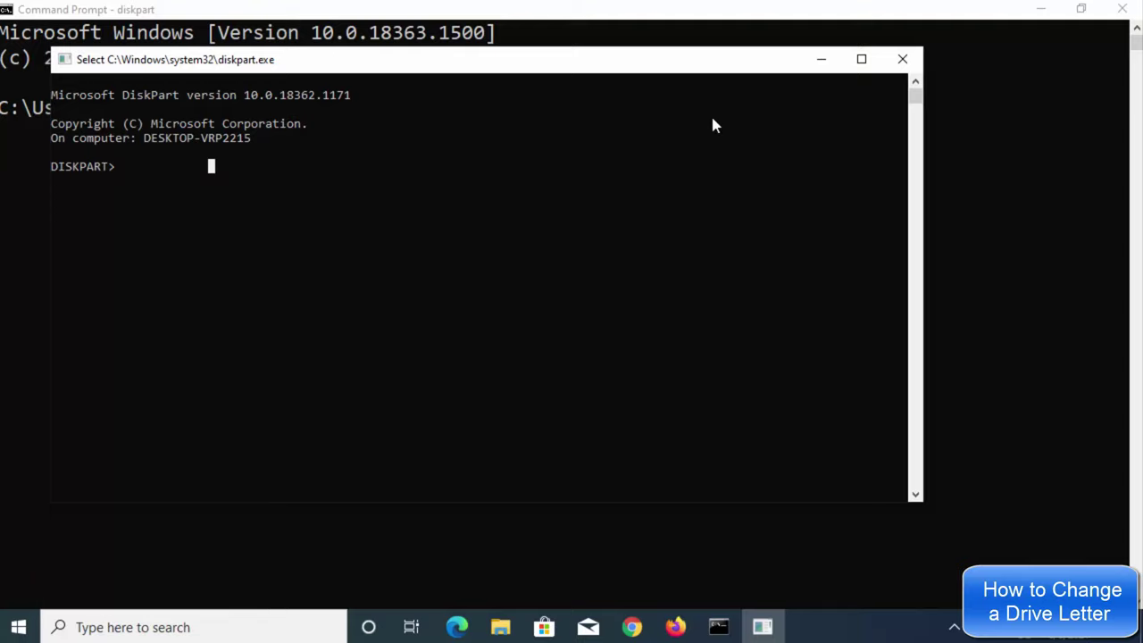
{"action": "left_click", "coordinate": [861, 60]}
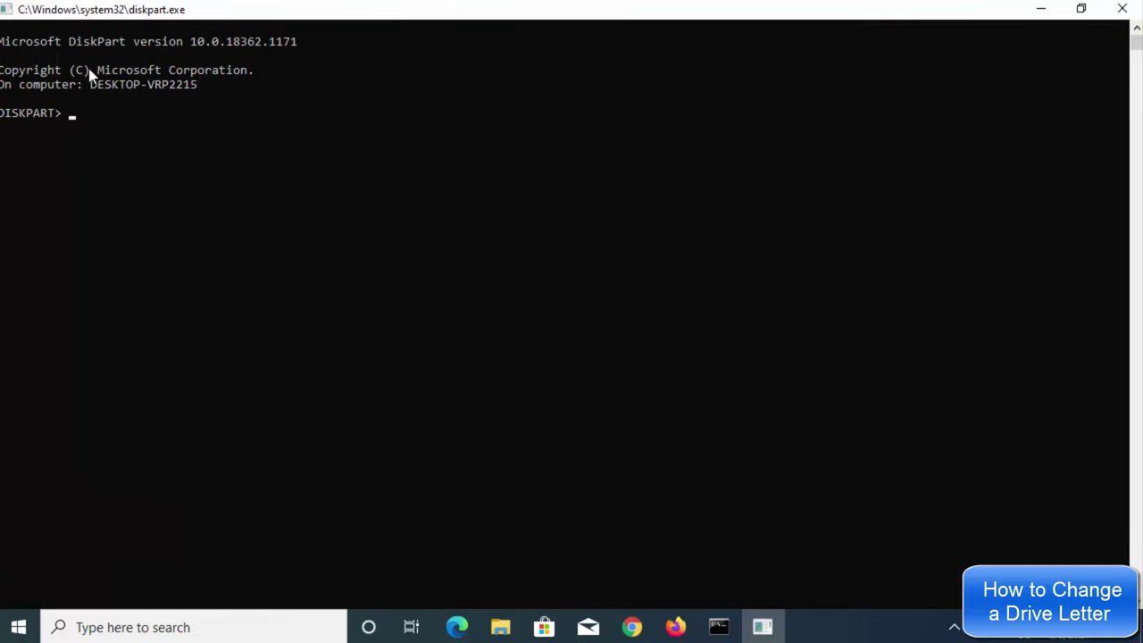
{"action": "scroll", "coordinate": [62, 189], "scroll_direction": "up", "scroll_amount": 2}
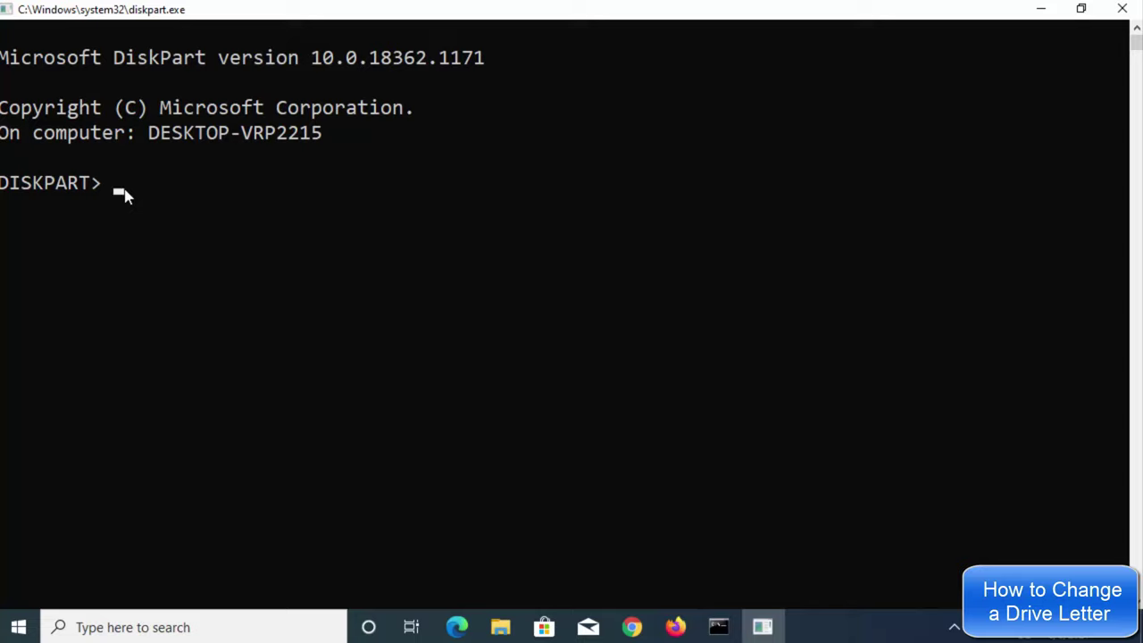
{"action": "type", "text": "list volume"}
{"action": "key", "text": "Return"}
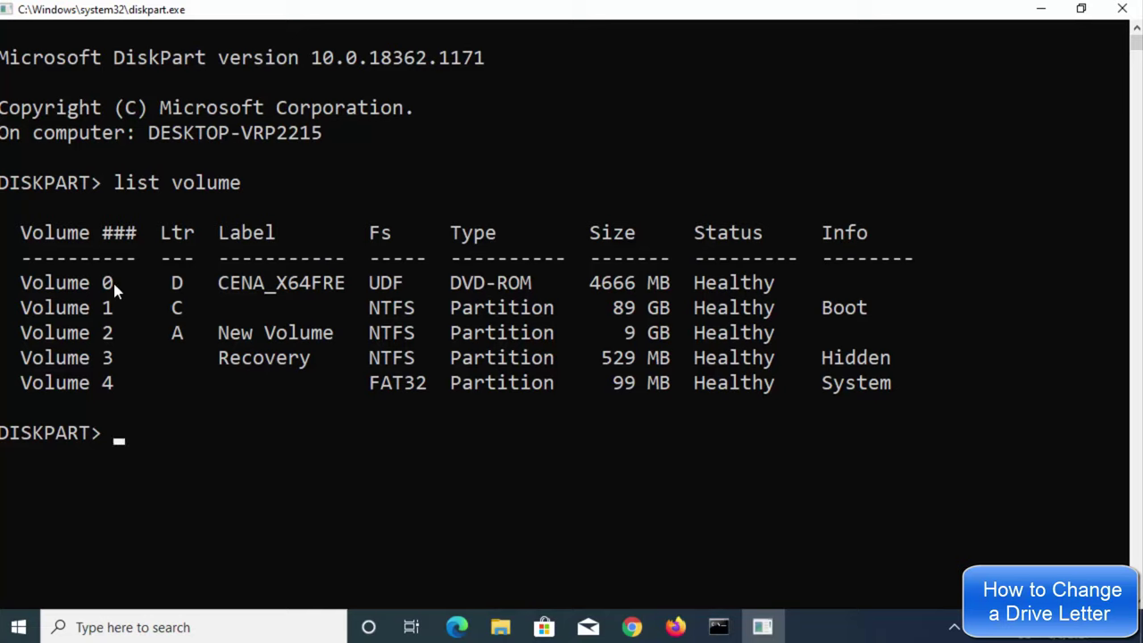
Step: Highlight Volume 2, the 9 GB New Volume, and its drive letter A in the volume table
{"action": "left_click_drag", "start_coordinate": [12, 282], "coordinate": [182, 284]}
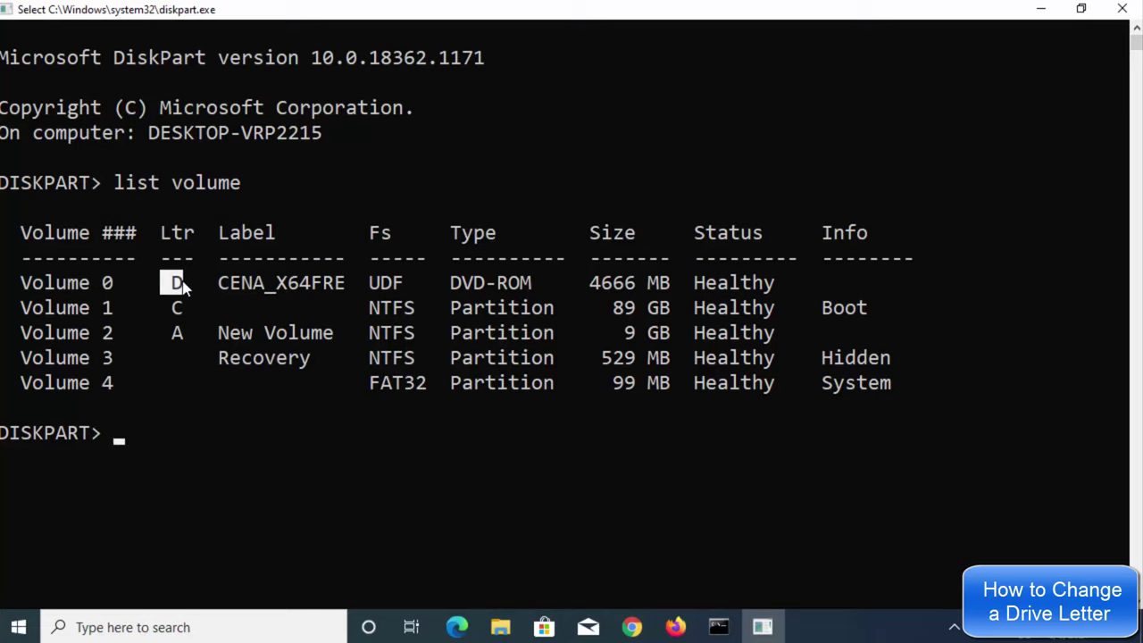
{"action": "left_click", "coordinate": [177, 330]}
{"action": "left_click_drag", "start_coordinate": [16, 336], "coordinate": [111, 336]}
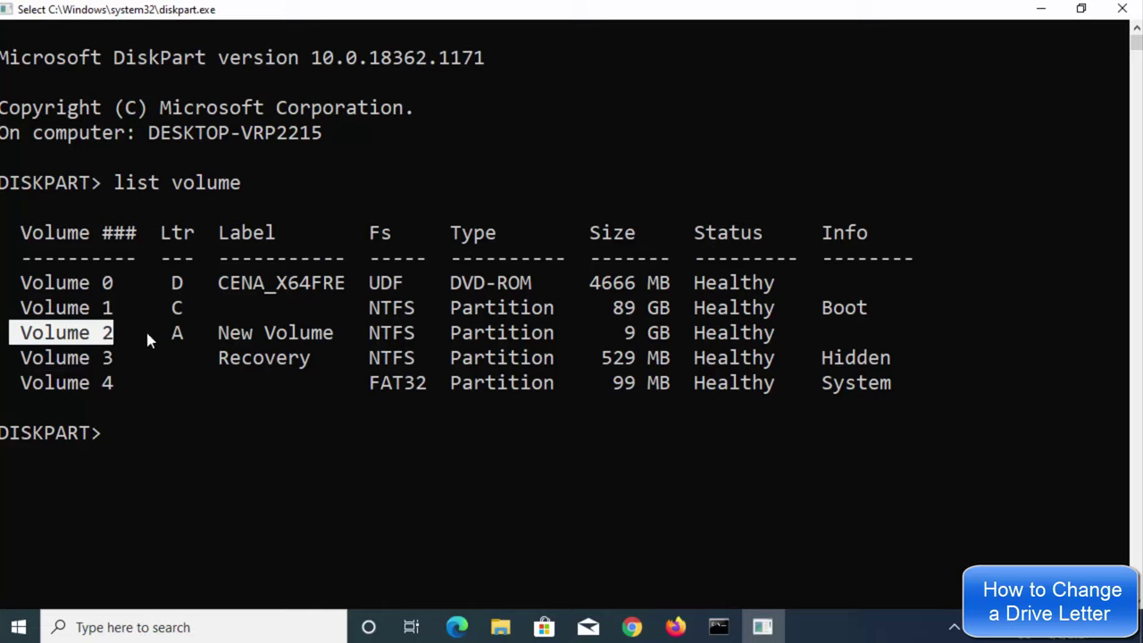
{"action": "left_click_drag", "start_coordinate": [173, 337], "coordinate": [176, 338]}
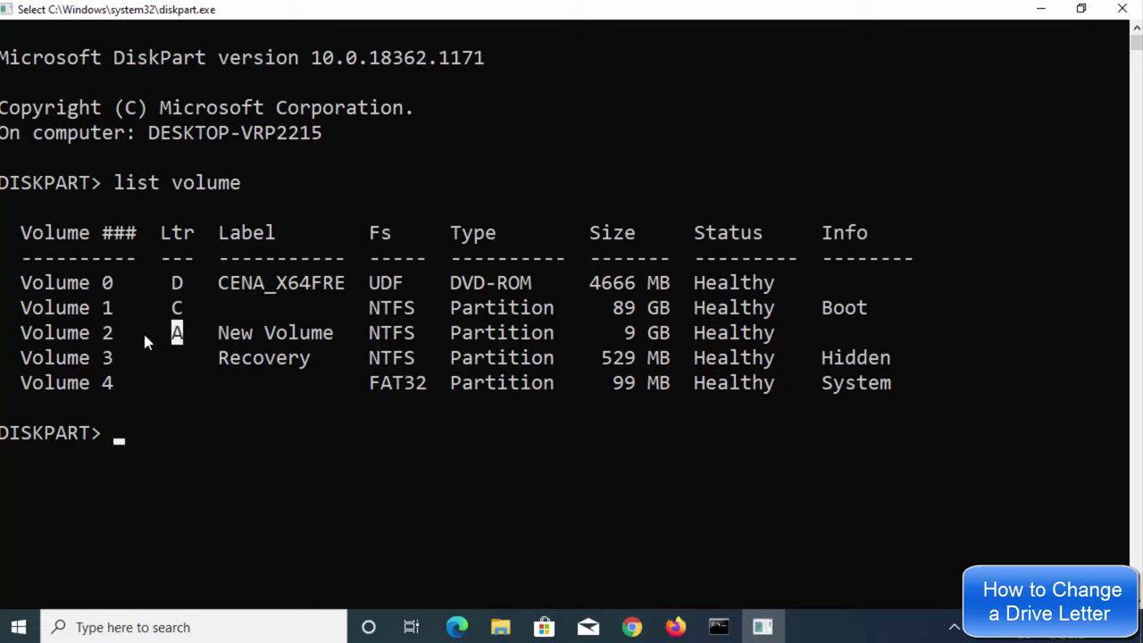
{"action": "left_click_drag", "start_coordinate": [112, 336], "coordinate": [27, 338]}
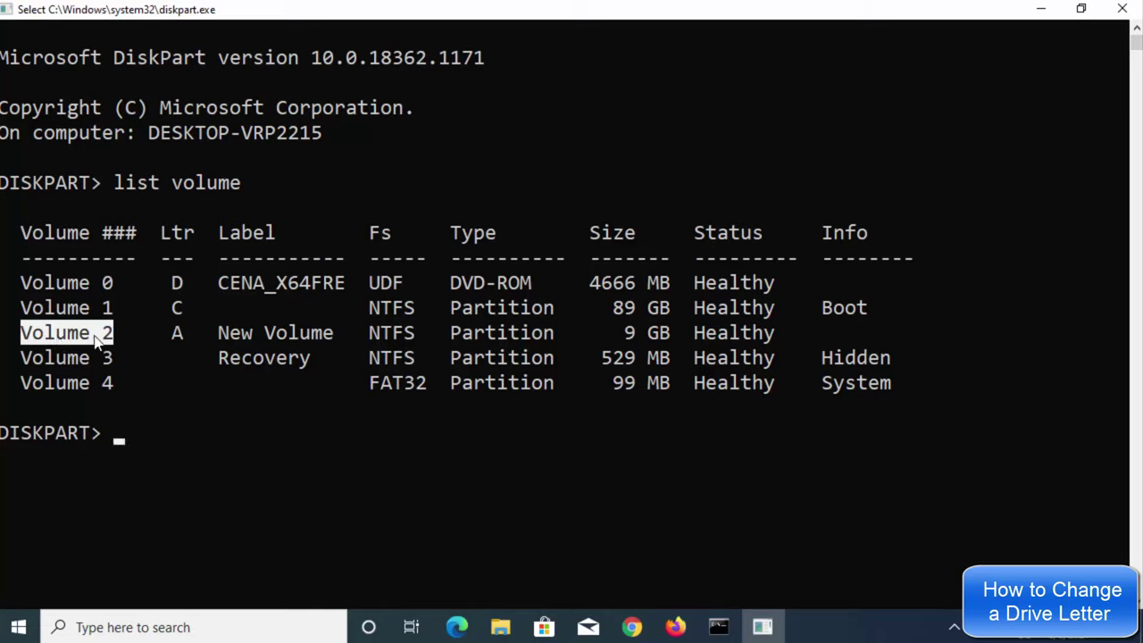
{"action": "left_click", "coordinate": [349, 524]}
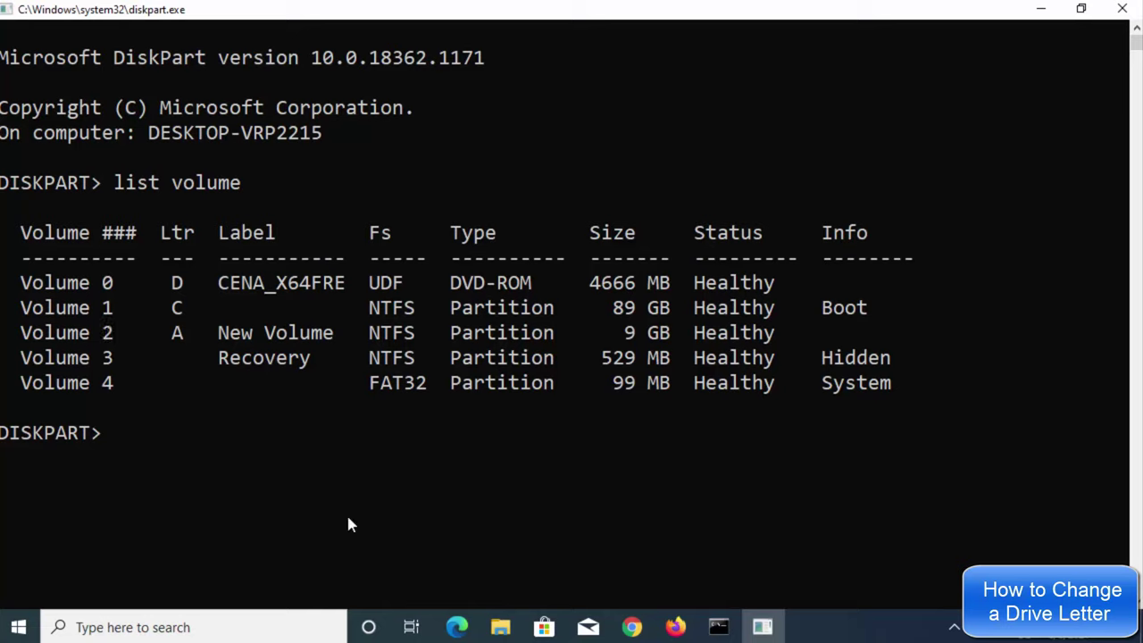
Step: Run 'select volume 2', pointing out Volume 2's number and letter A in the table
{"action": "type", "text": "select"}
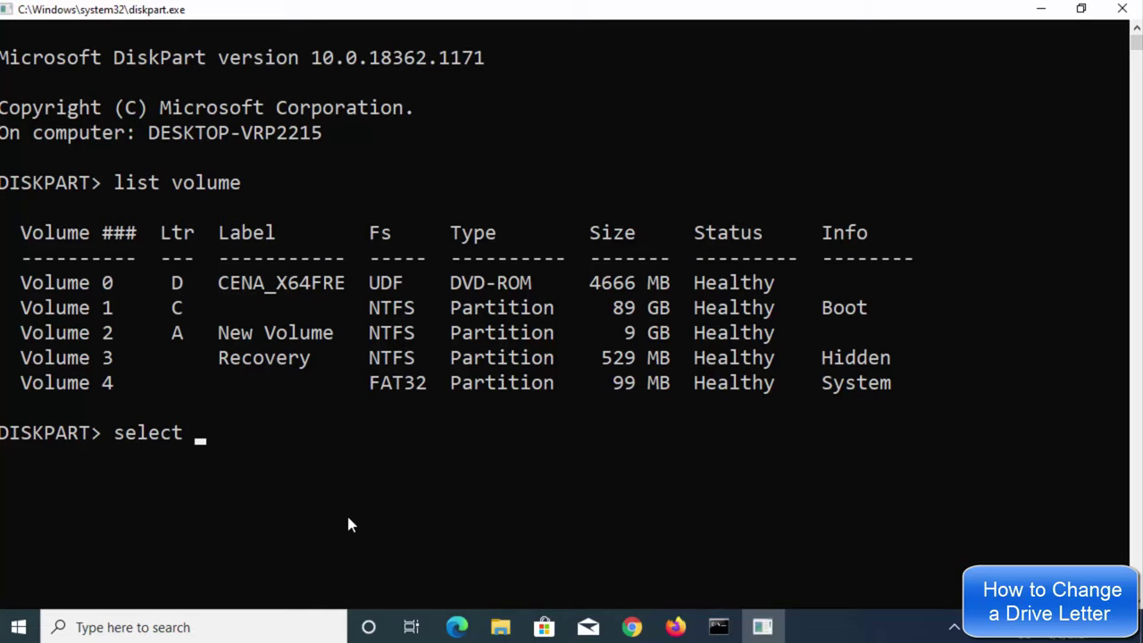
{"action": "type", "text": "volume 2"}
{"action": "left_click", "coordinate": [166, 383]}
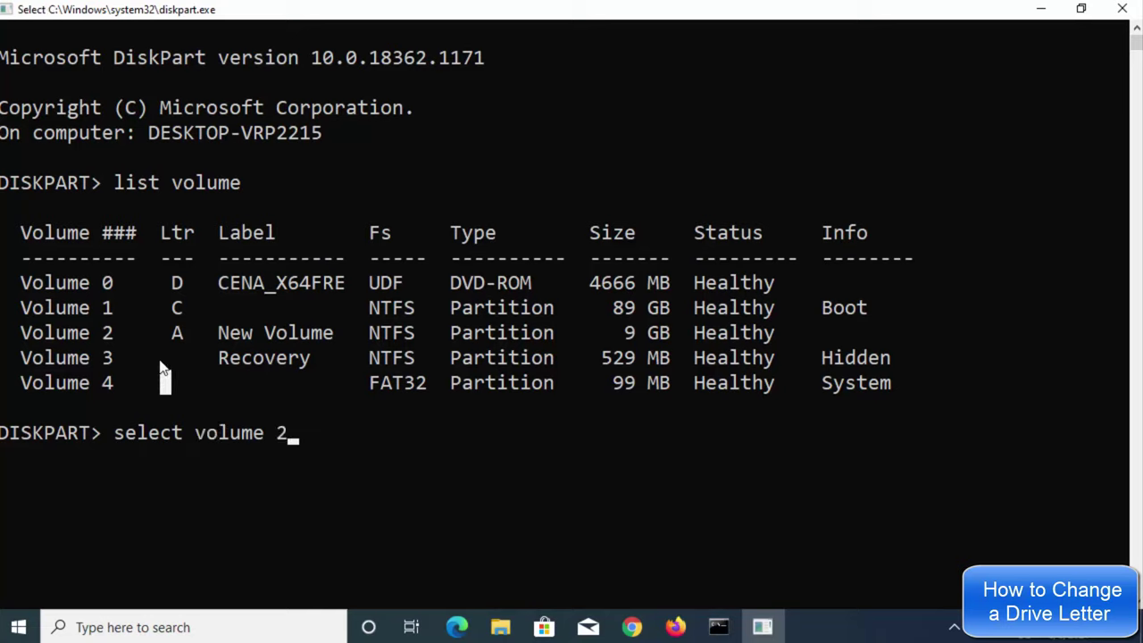
{"action": "left_click", "coordinate": [176, 283]}
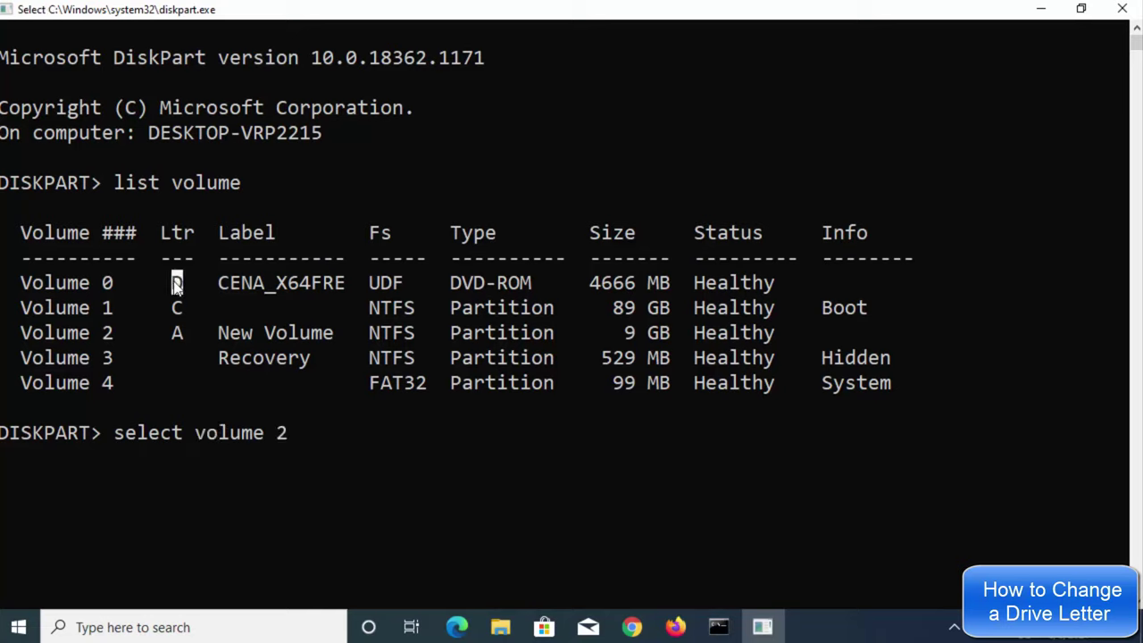
{"action": "left_click", "coordinate": [108, 282]}
{"action": "left_click", "coordinate": [176, 382]}
{"action": "left_click", "coordinate": [177, 332]}
{"action": "left_click", "coordinate": [107, 332]}
{"action": "left_click", "coordinate": [301, 433]}
{"action": "key", "text": "Escape"}
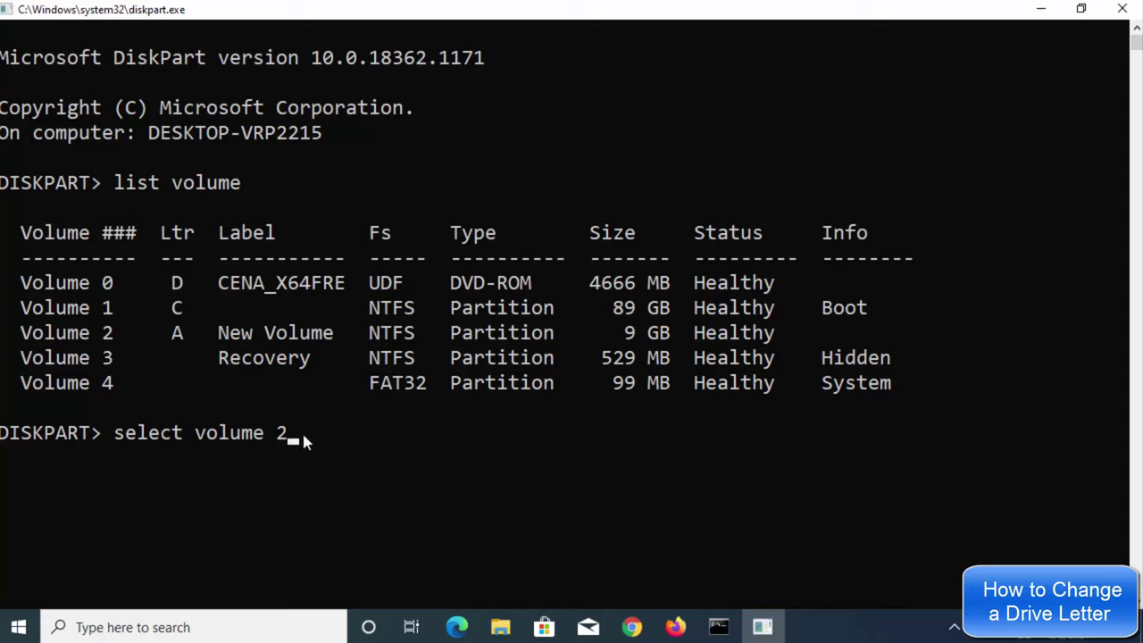
{"action": "key", "text": "Return"}
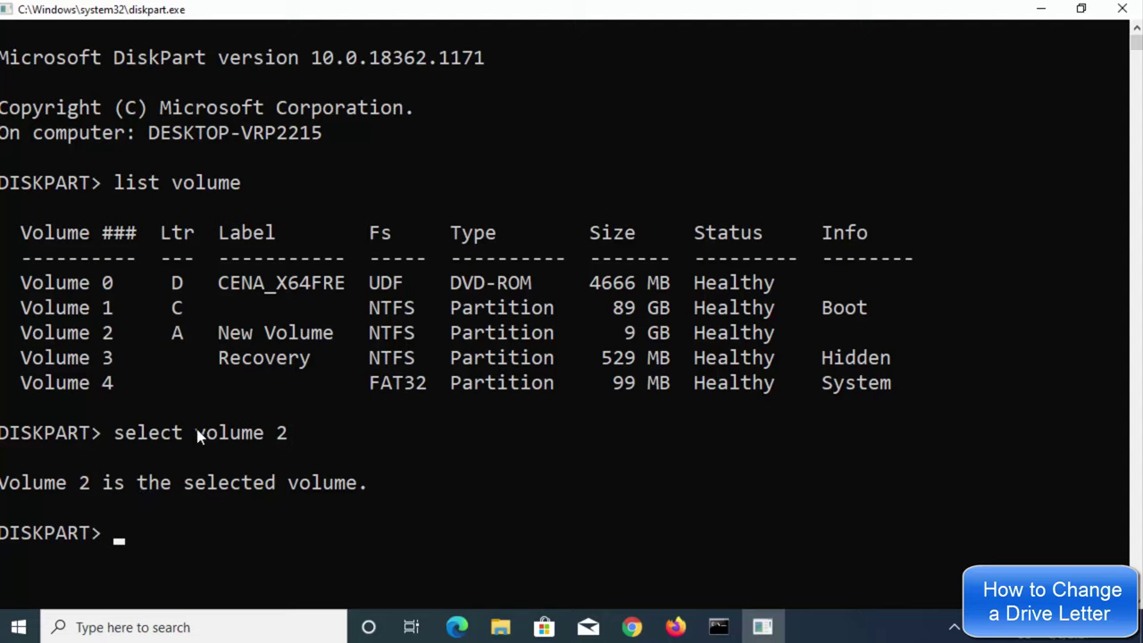
Step: Give the selected New Volume drive letter X with 'assign letter X'
{"action": "left_click_drag", "start_coordinate": [196, 432], "coordinate": [299, 434]}
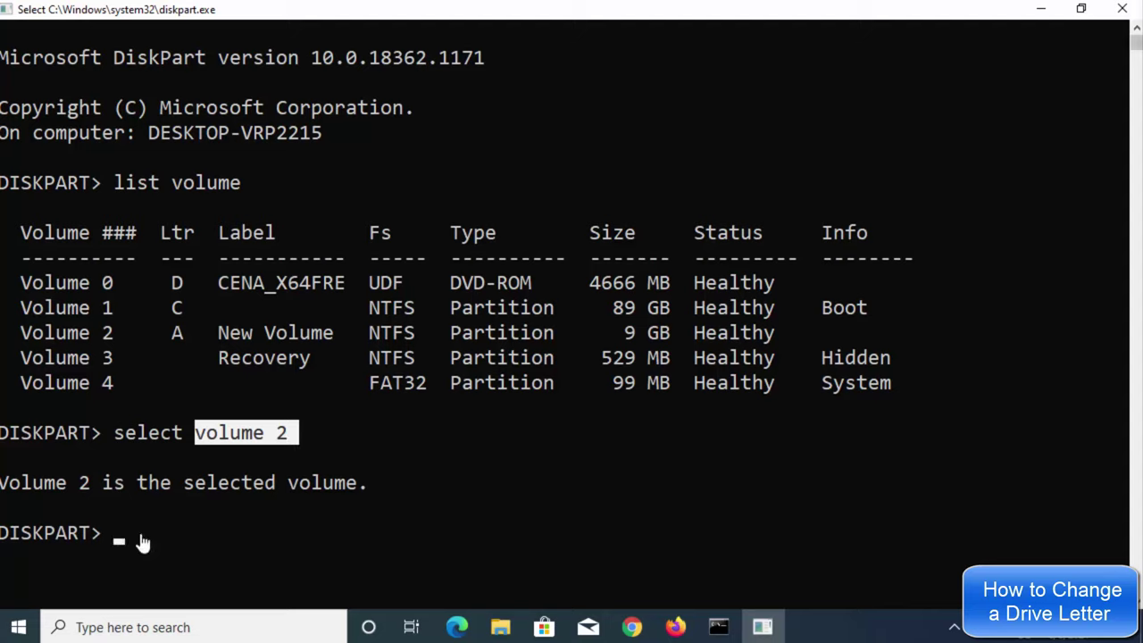
{"action": "type", "text": "assign letter"}
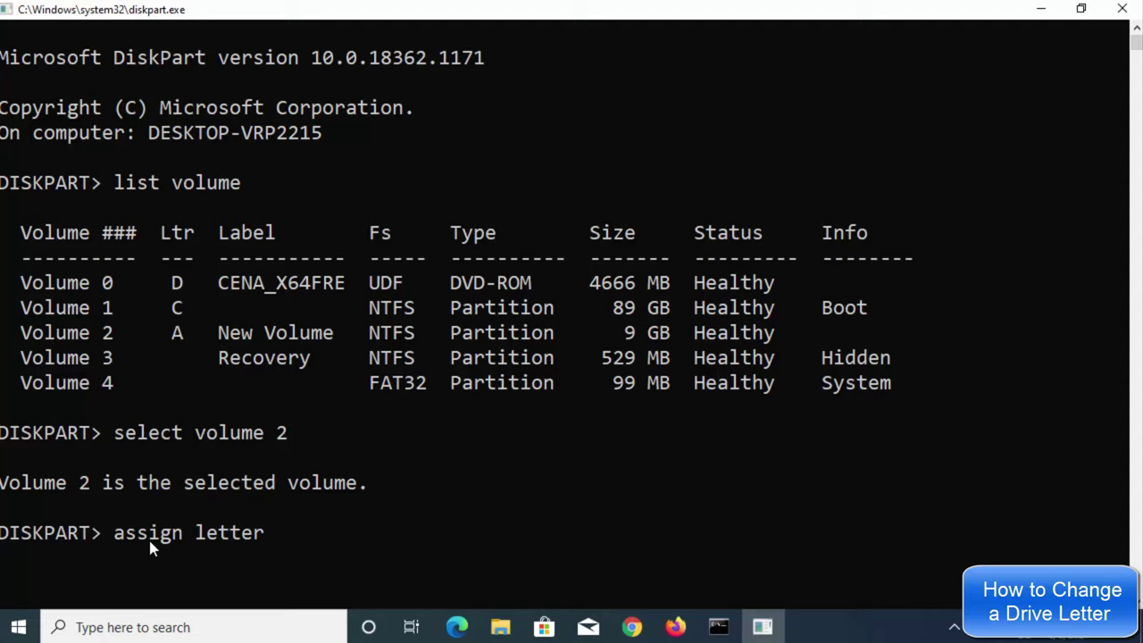
{"action": "type", "text": "X"}
{"action": "key", "text": "Return"}
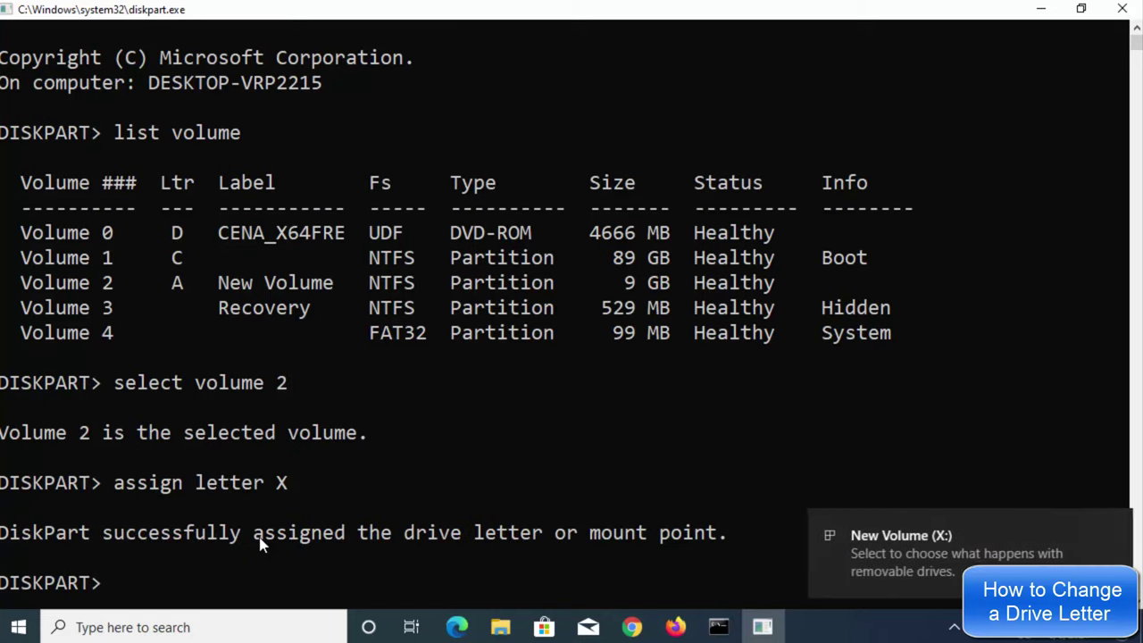
{"action": "mouse_move", "coordinate": [891, 551]}
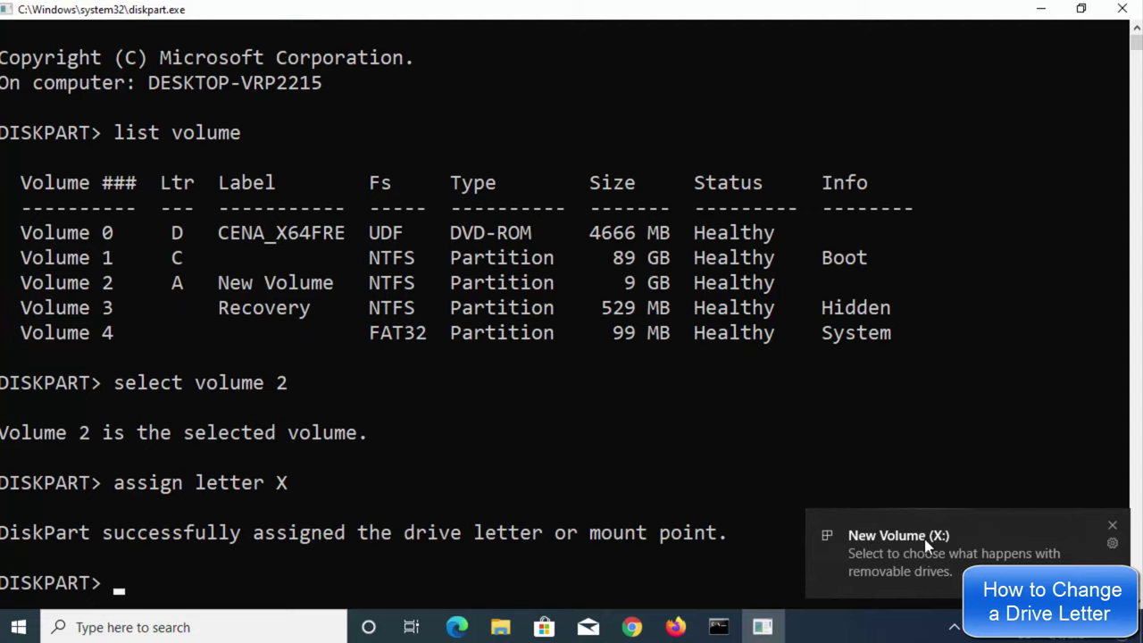
{"action": "left_click", "coordinate": [501, 628]}
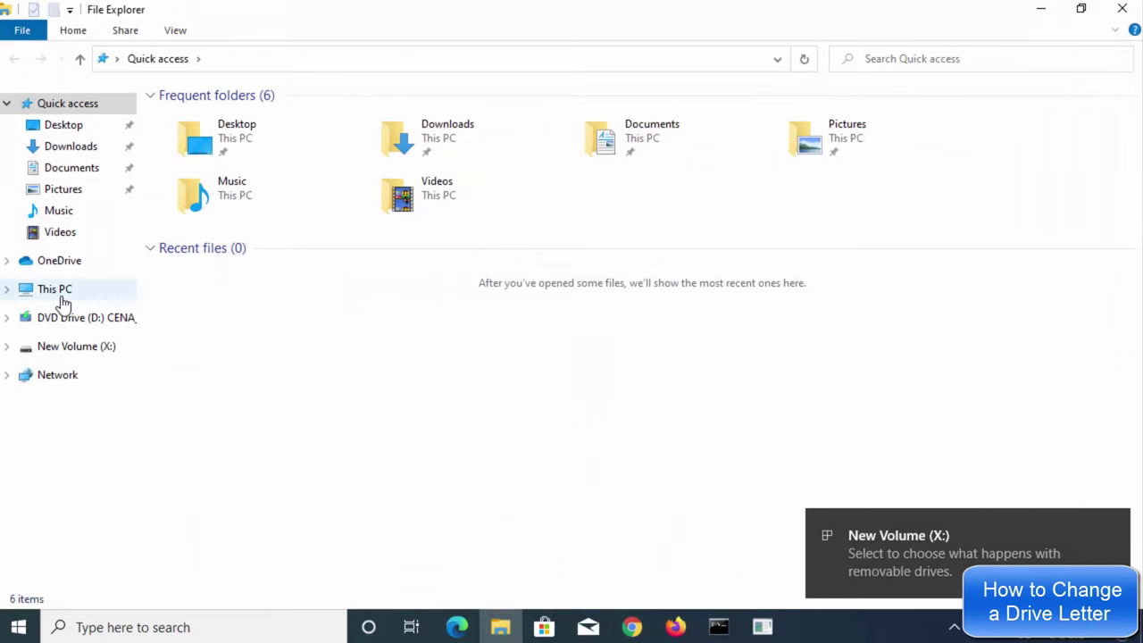
{"action": "left_click", "coordinate": [60, 295]}
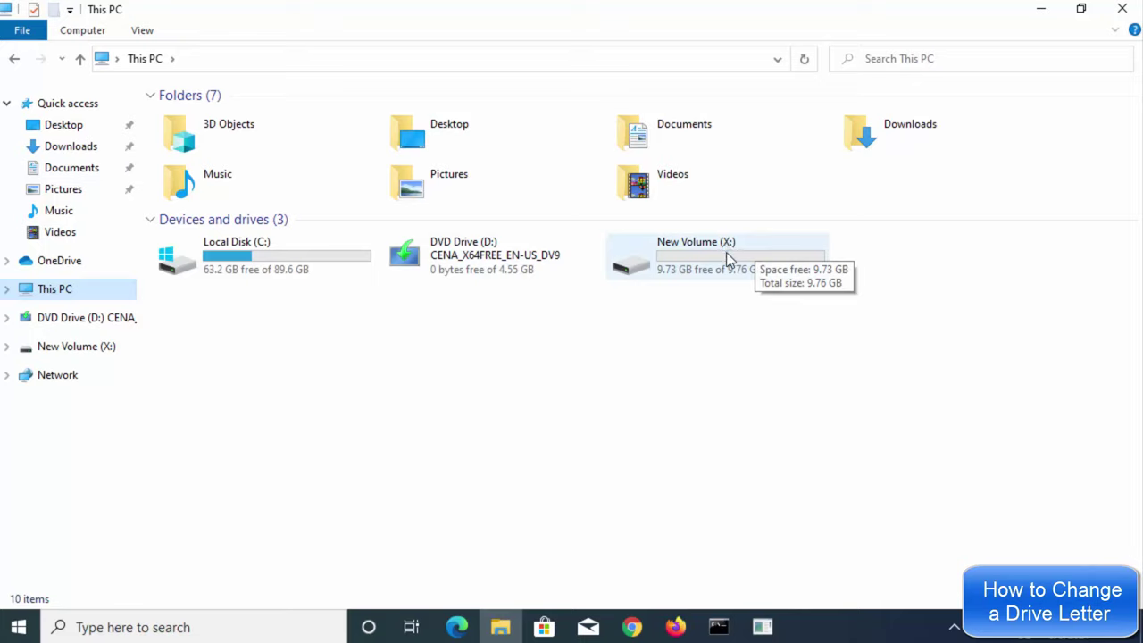
{"action": "left_click", "coordinate": [1036, 12]}
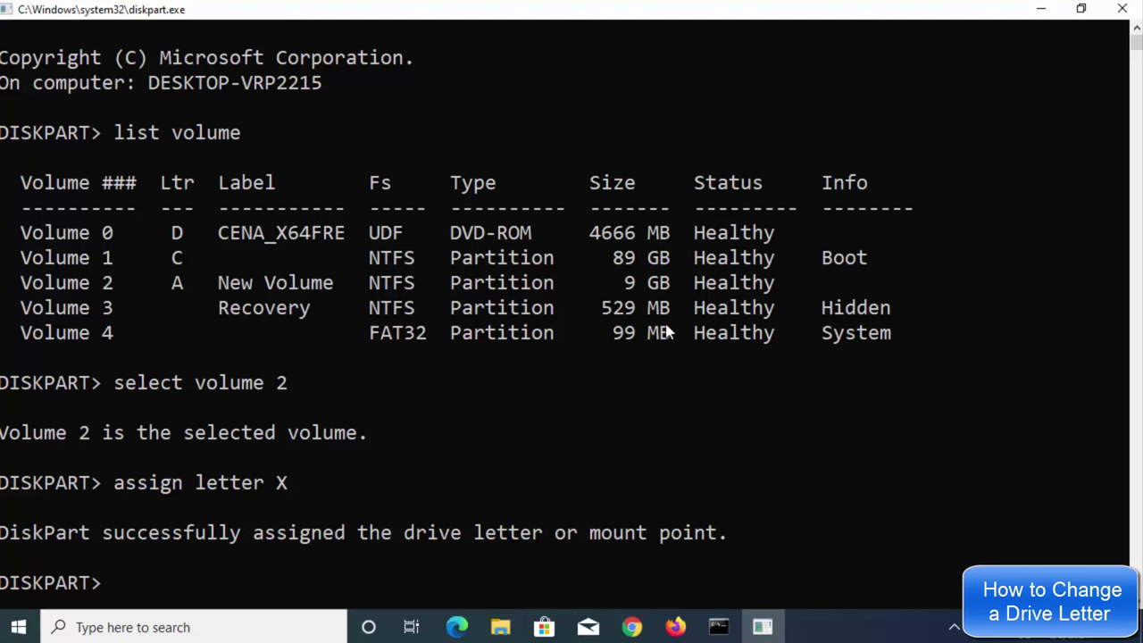
{"action": "left_click", "coordinate": [468, 377]}
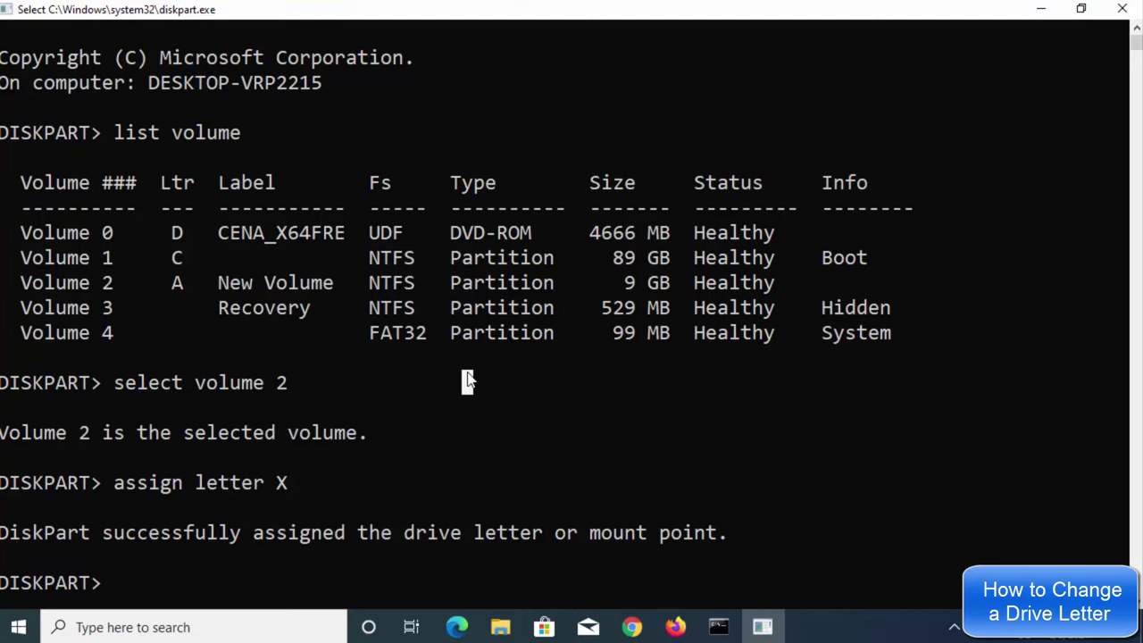